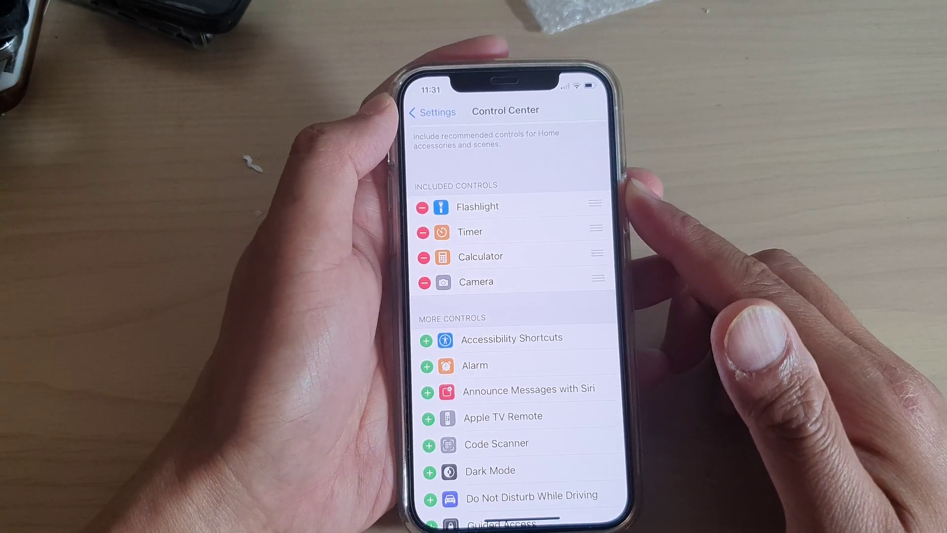
Return from Customize Controls to the main Settings list
left_click(436, 108)
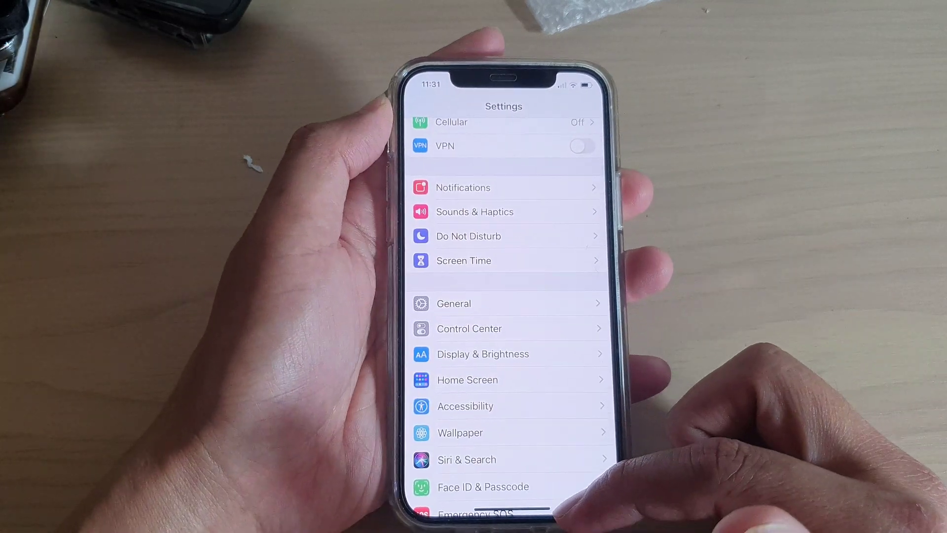
From the home screen, reopen Settings > Control Center and add Dark Mode to the included controls
left_click_drag(505, 491, 518, 311)
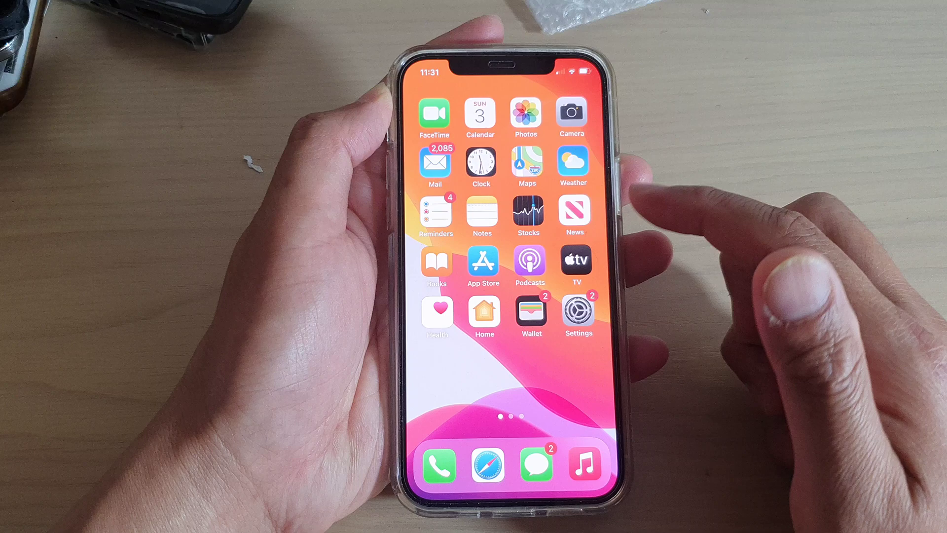
left_click(577, 309)
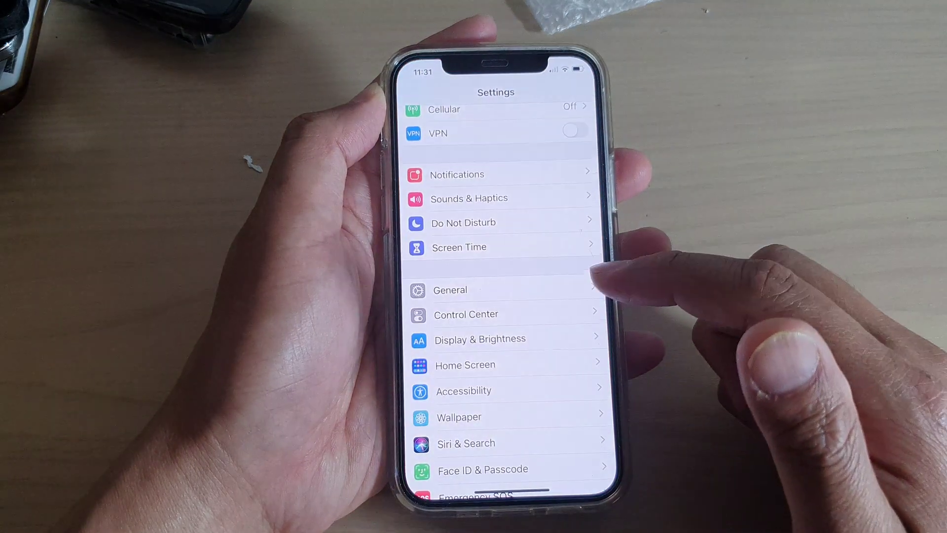
left_click_drag(577, 290, 562, 274)
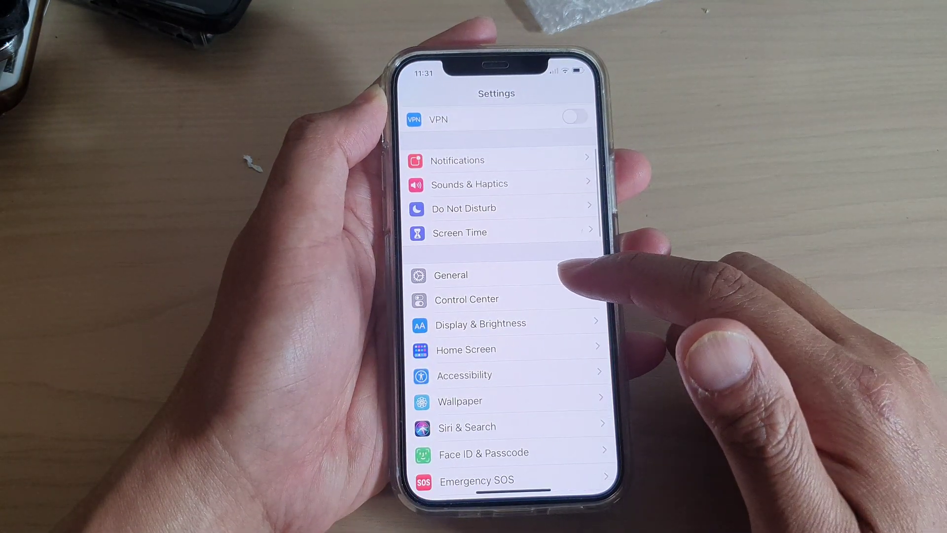
left_click(518, 301)
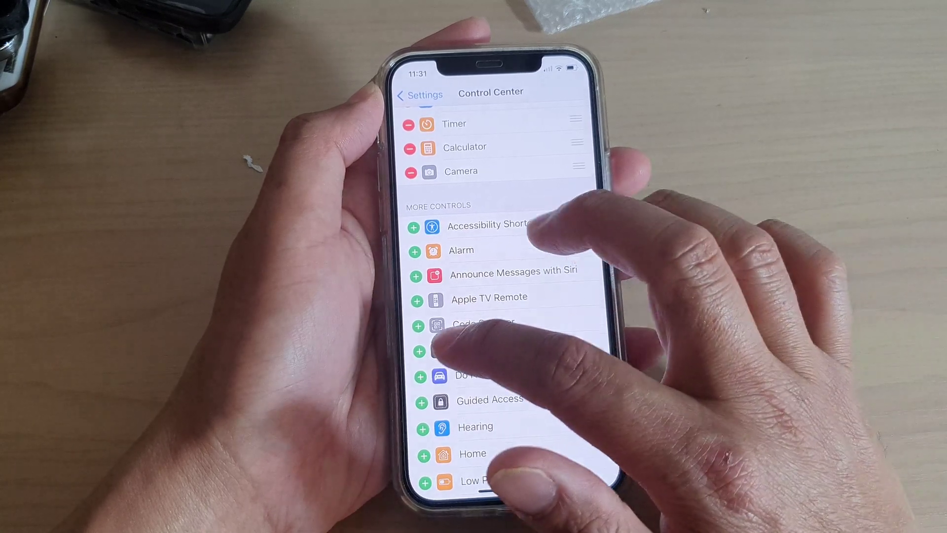
left_click(417, 353)
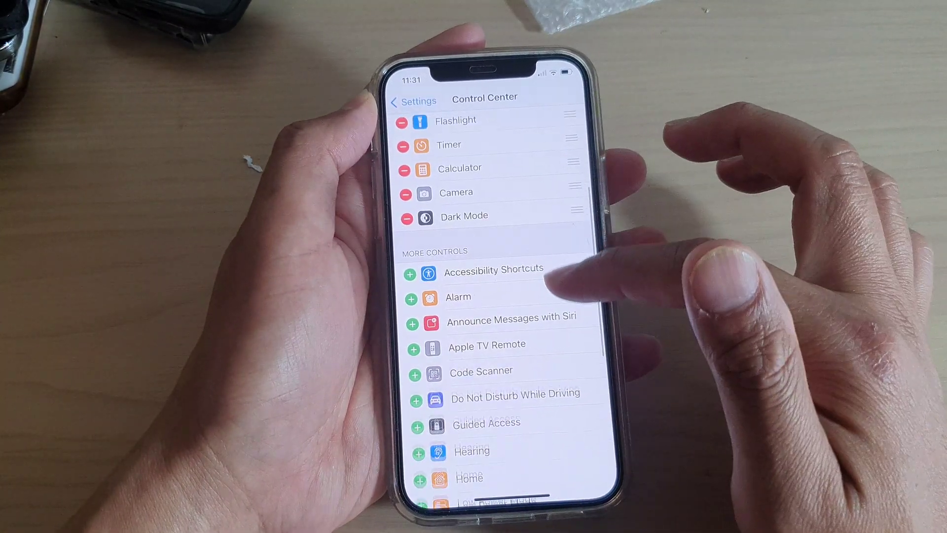
scroll(504, 296, "up", 3)
scroll(537, 233, "down", 1)
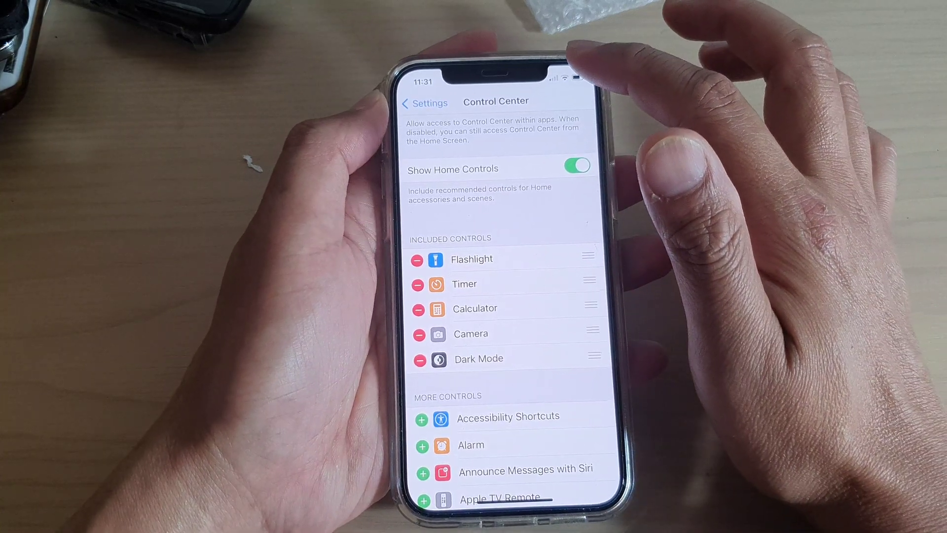
Bring up Control Center and toggle the new Dark Mode shortcut on and off twice, leaving it off
left_click_drag(592, 70, 592, 237)
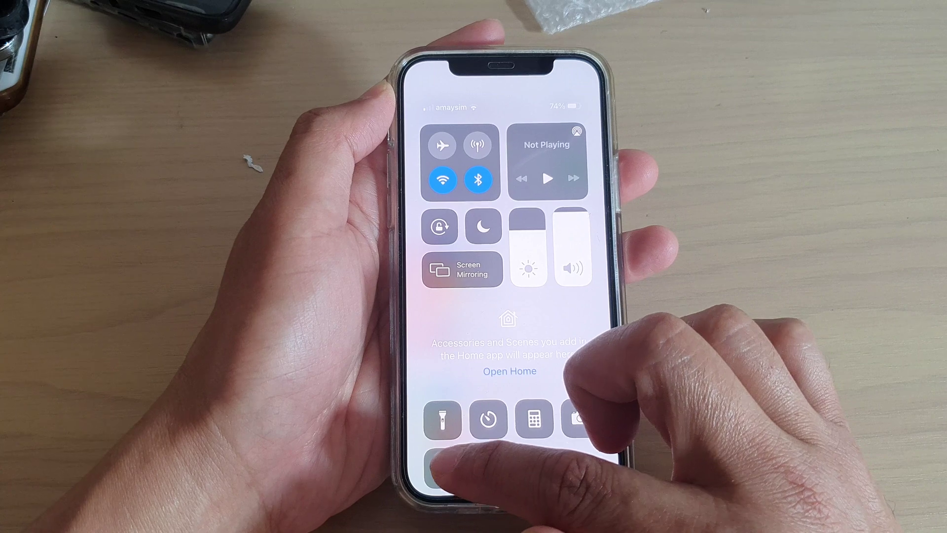
left_click(442, 466)
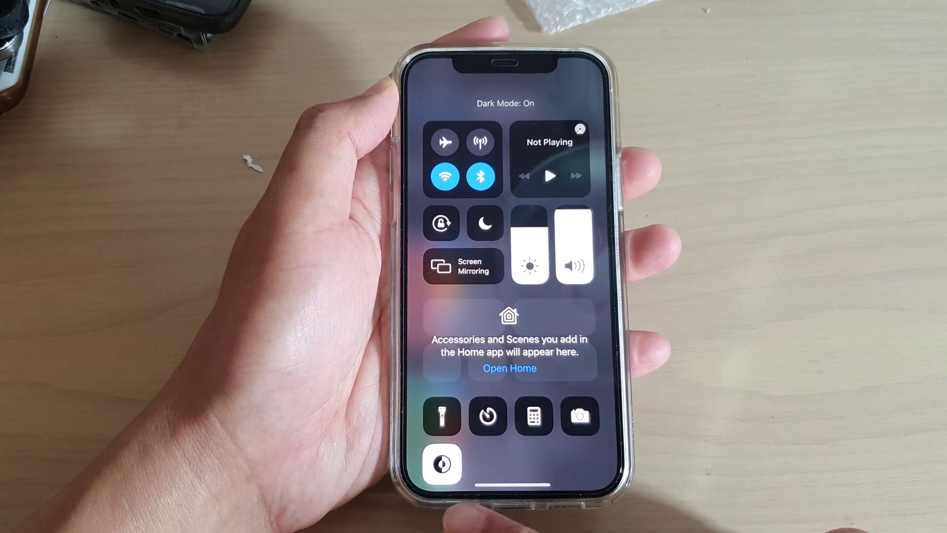
left_click(442, 466)
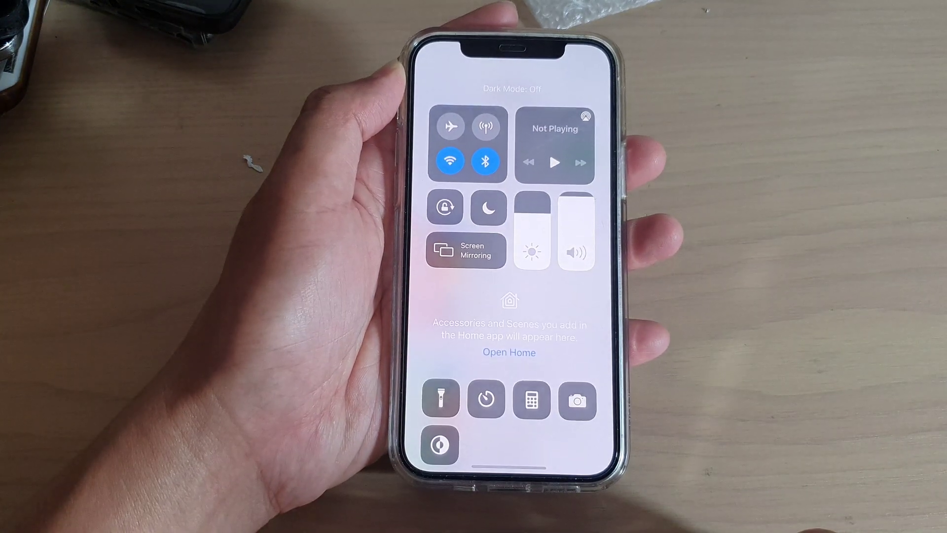
left_click(442, 444)
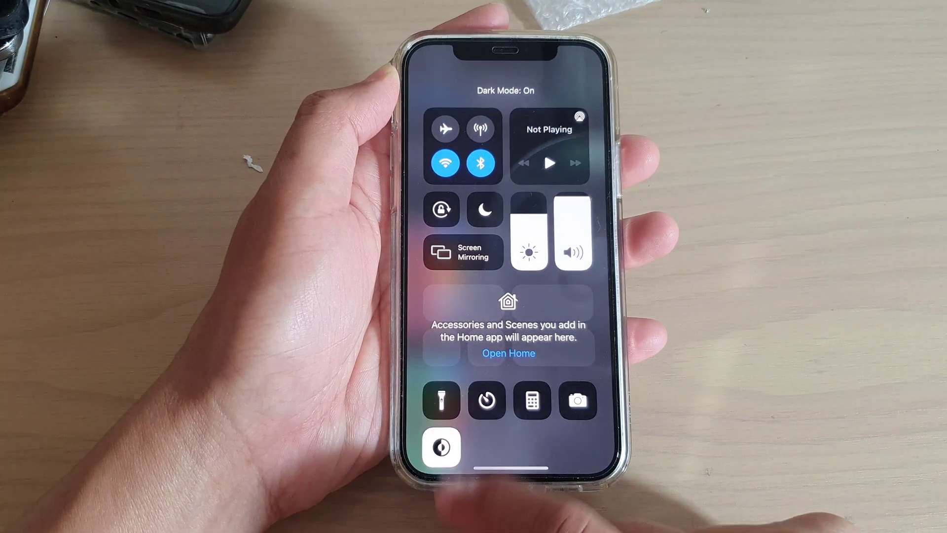
left_click(442, 447)
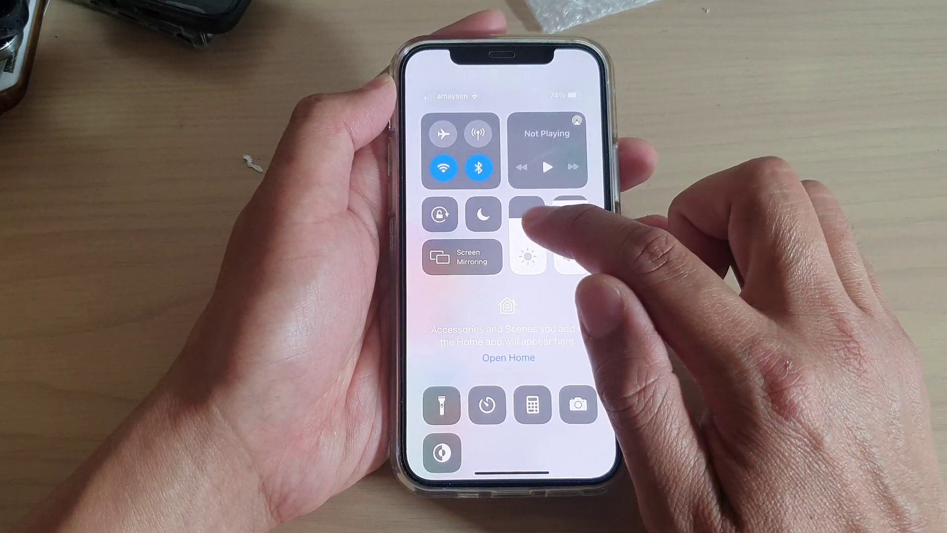
left_click(527, 244)
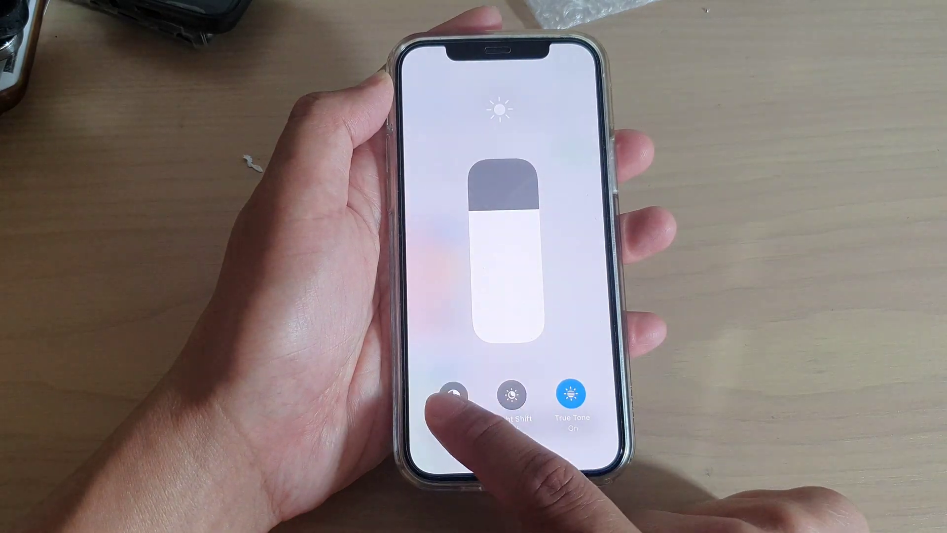
left_click(454, 395)
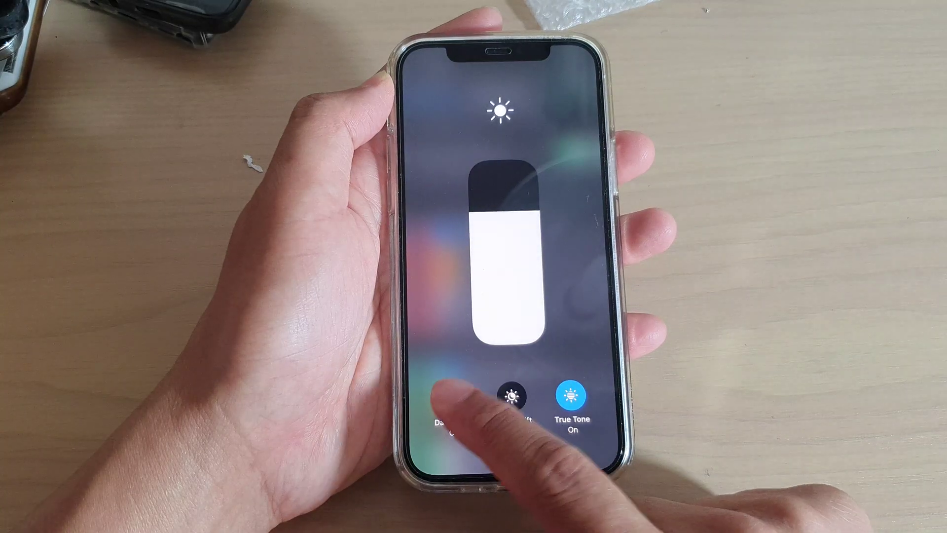
left_click(453, 396)
left_click(584, 133)
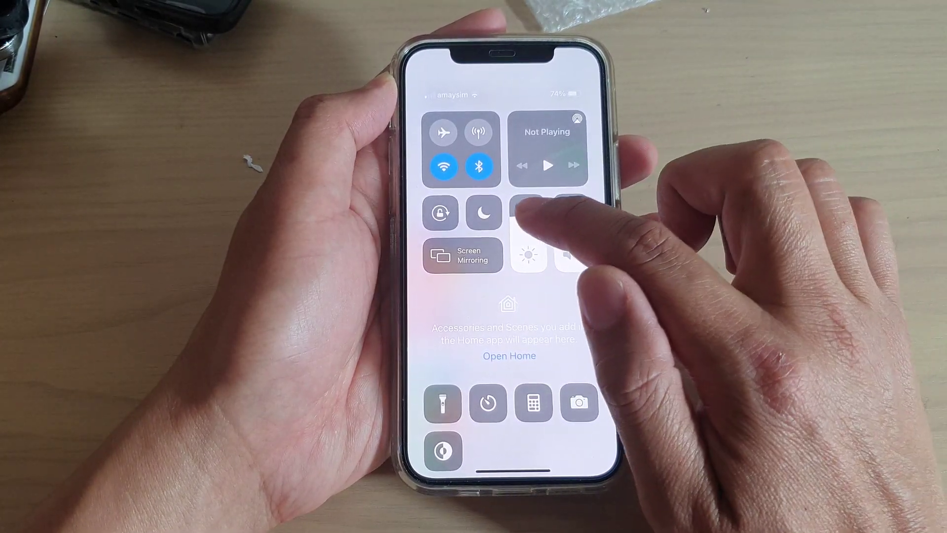
left_click(527, 222)
left_click(592, 141)
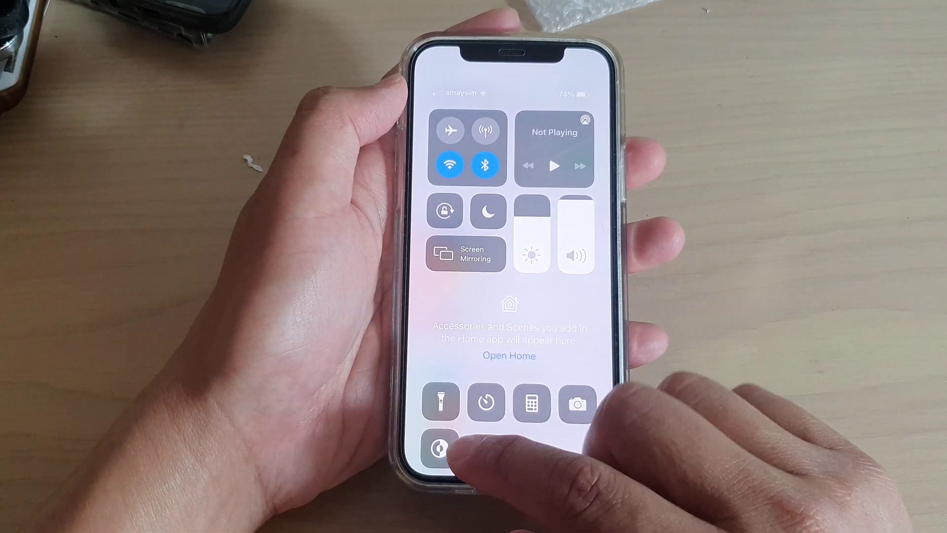
left_click(440, 448)
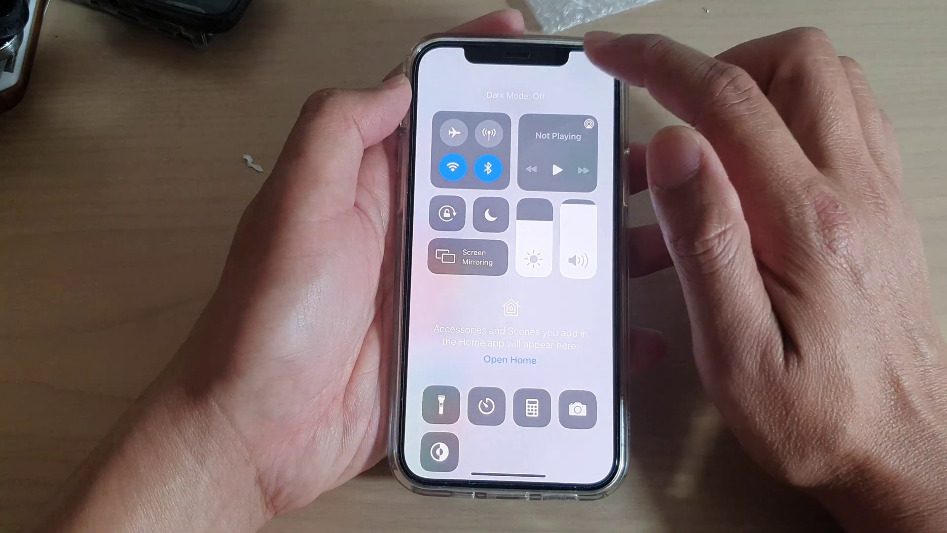
mouse_move(577, 244)
left_mouse_down()
mouse_move(585, 67)
mouse_move(585, 215)
left_mouse_up()
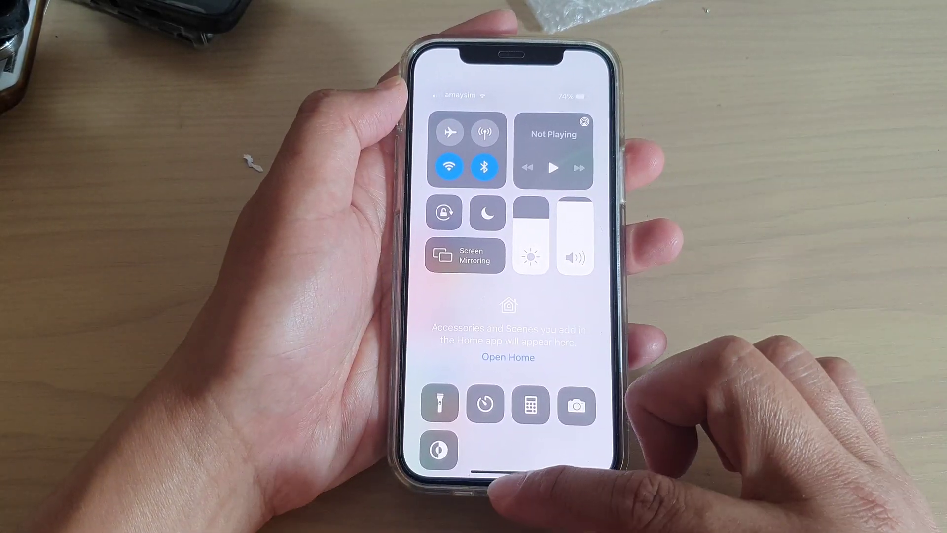
Dismiss Control Center to reveal the Settings screen beneath
left_click(567, 362)
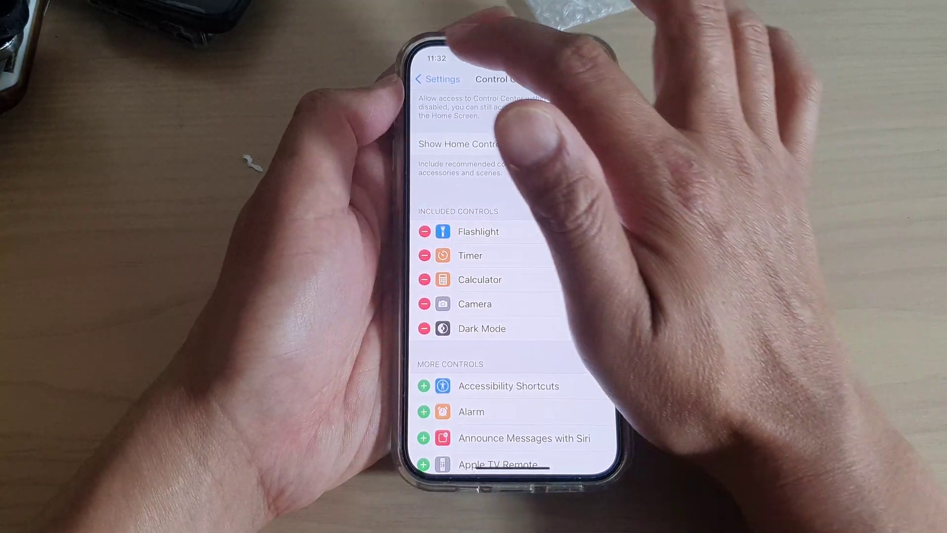
Reopen Control Center settings and remove Dark Mode from the included controls
left_click(437, 80)
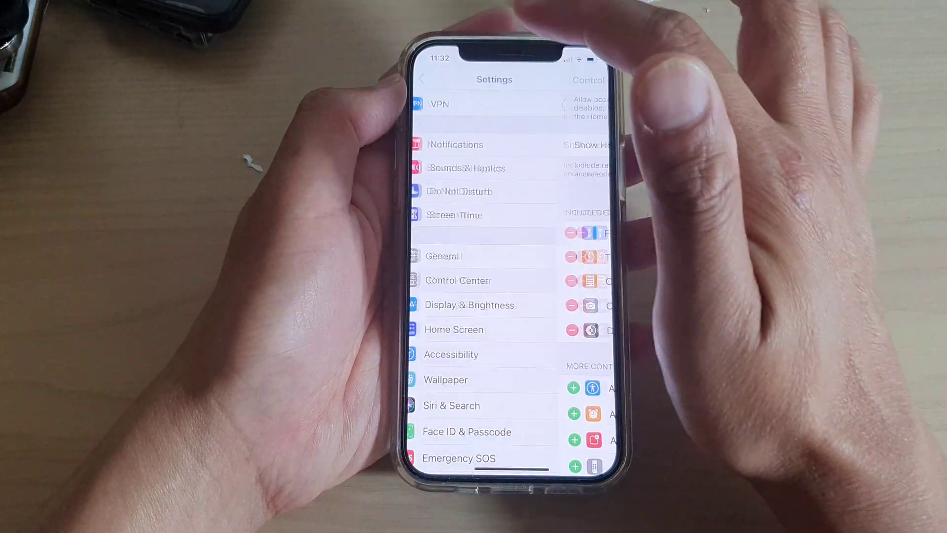
scroll(510, 296, "down", 2)
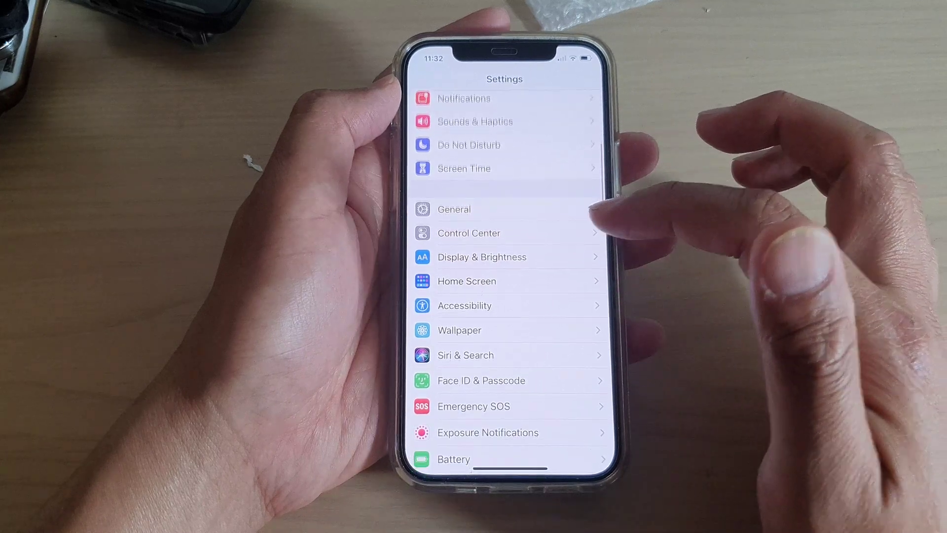
left_click(474, 207)
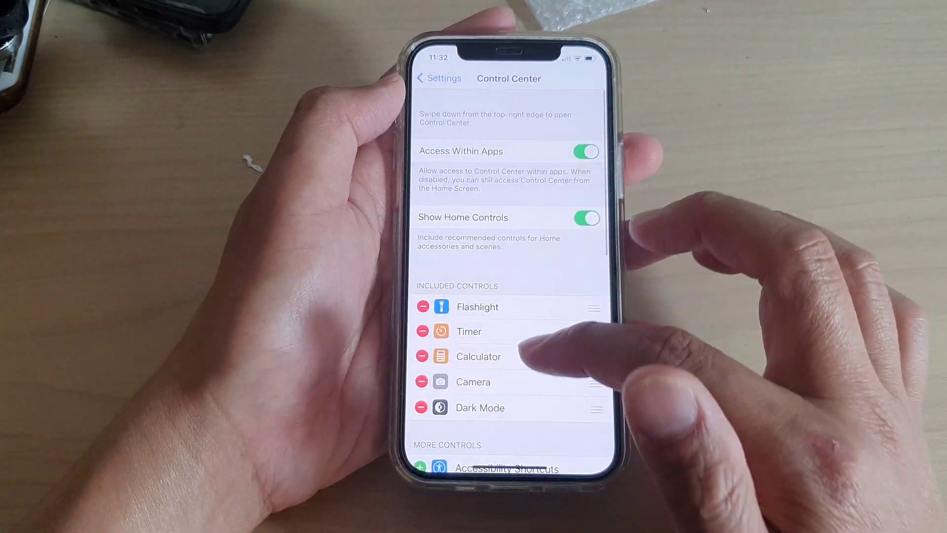
scroll(511, 296, "down", 2)
left_click(424, 310)
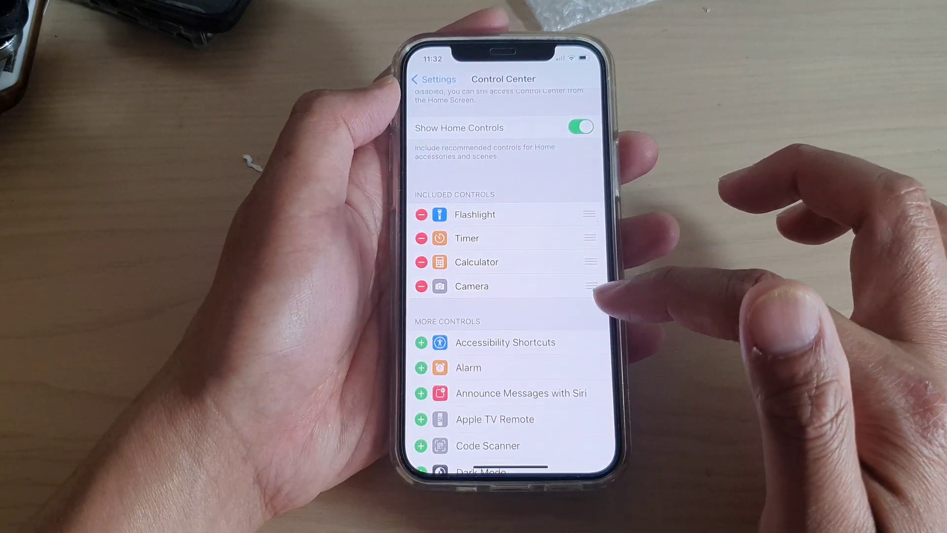
scroll(511, 296, "down", 2)
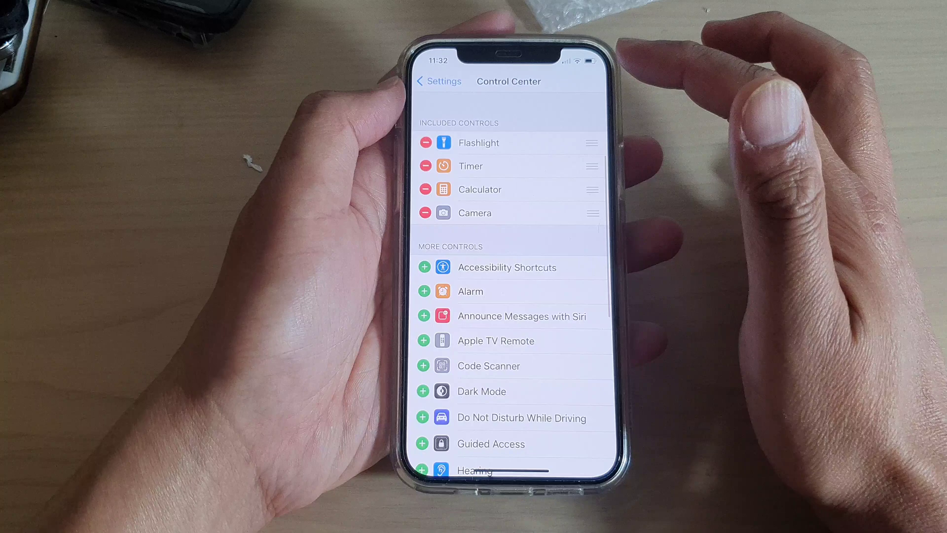
Check Control Center without Dark Mode, dismiss it, and swipe up to the home screen
left_click_drag(585, 56, 569, 244)
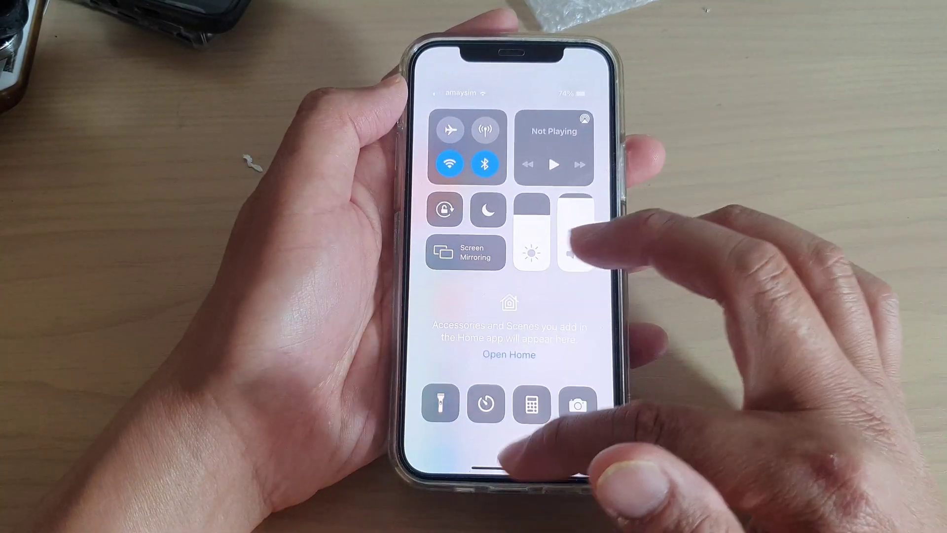
left_click_drag(511, 466, 511, 312)
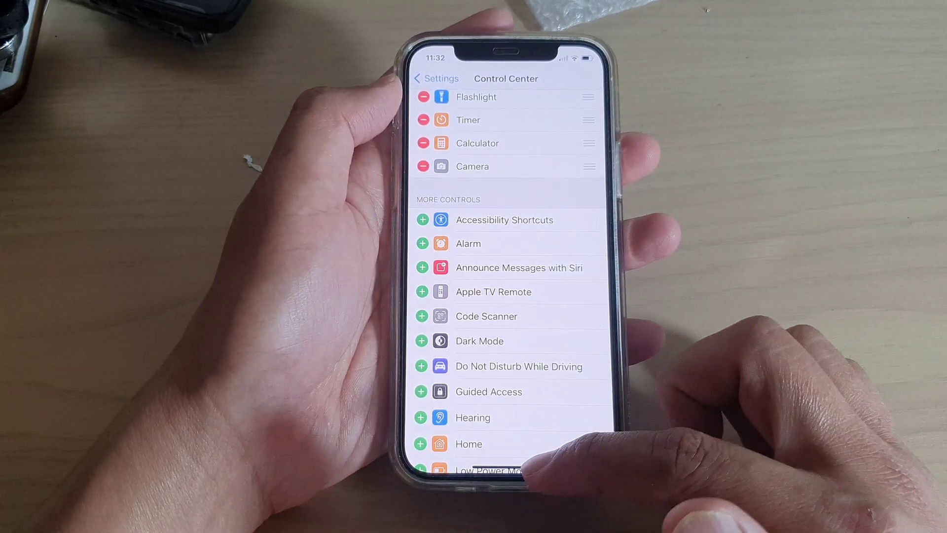
left_click_drag(510, 469, 511, 311)
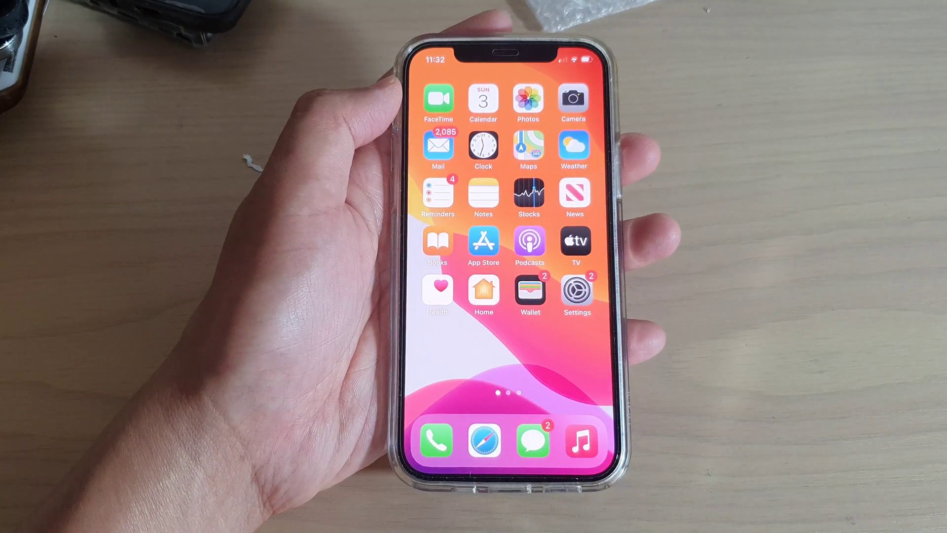